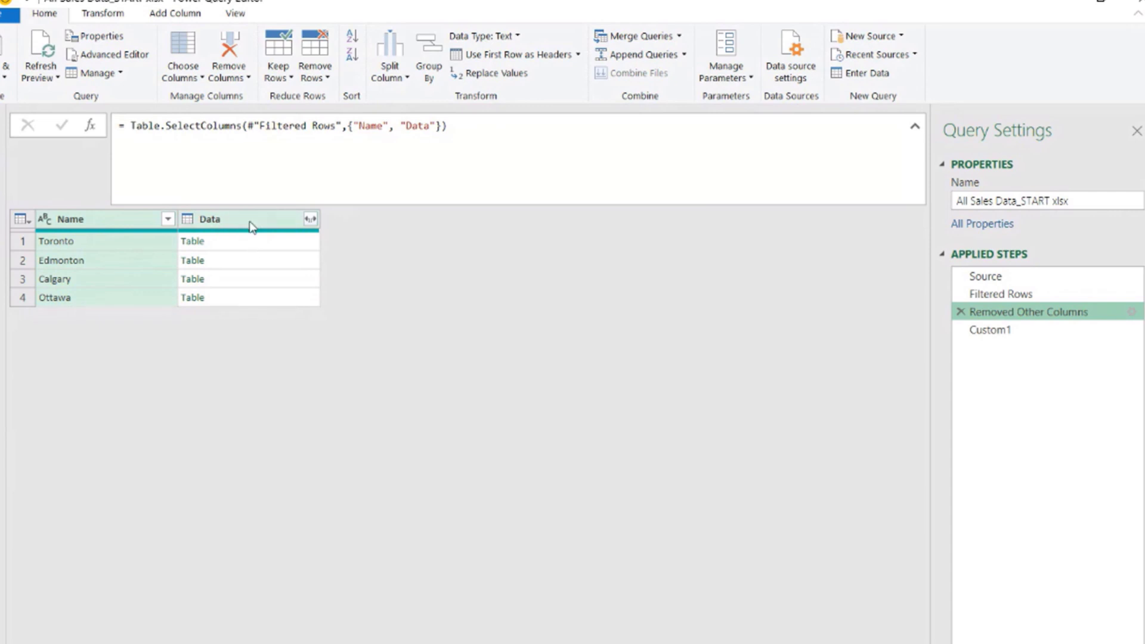
- Preview the Toronto, Edmonton, Calgary and Ottawa nested tables, then select the Data column
click(241, 241)
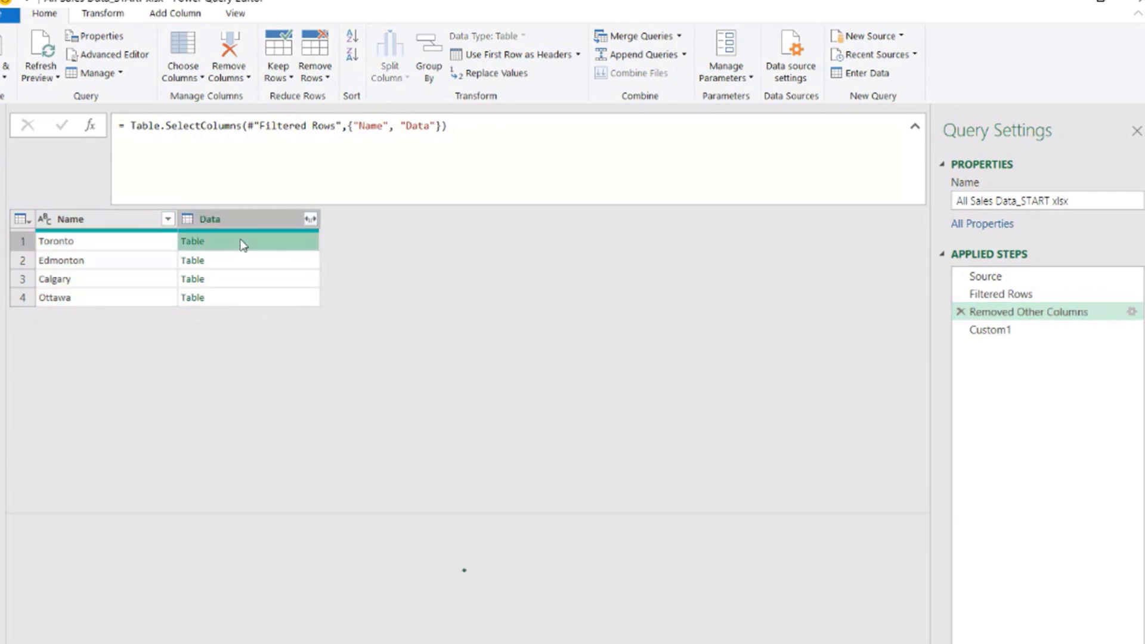
click(244, 262)
click(246, 281)
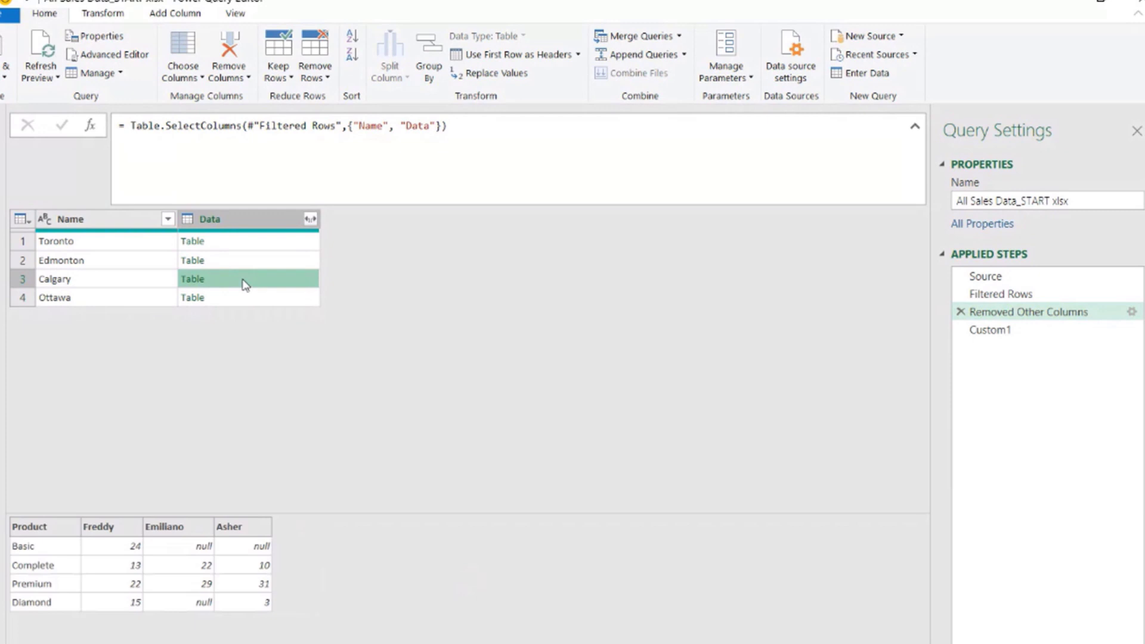
click(245, 302)
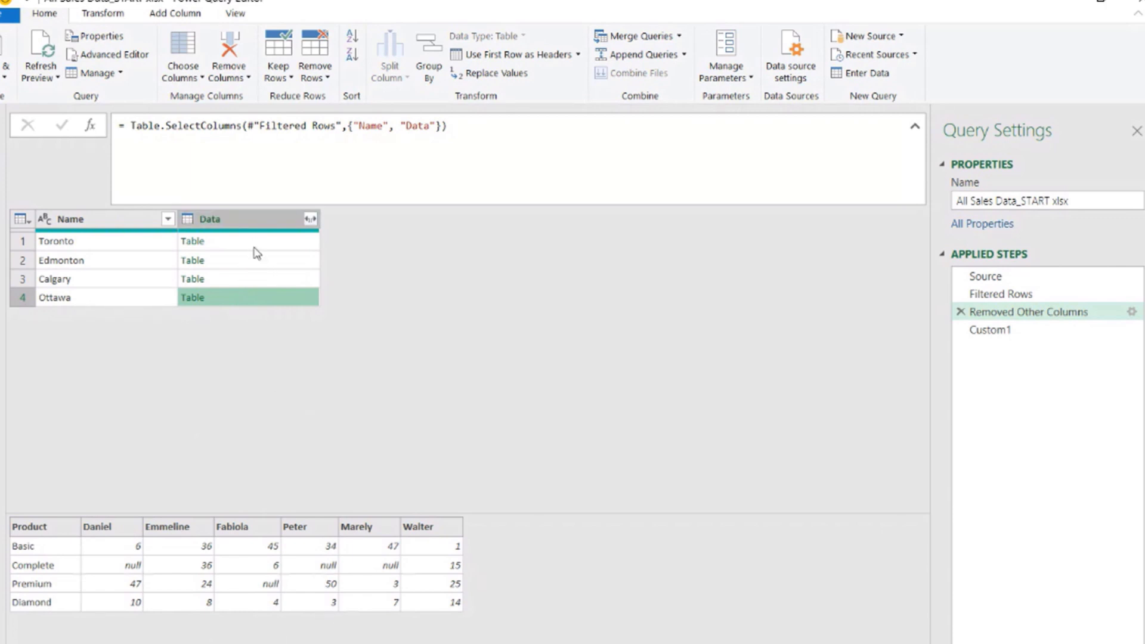
click(251, 224)
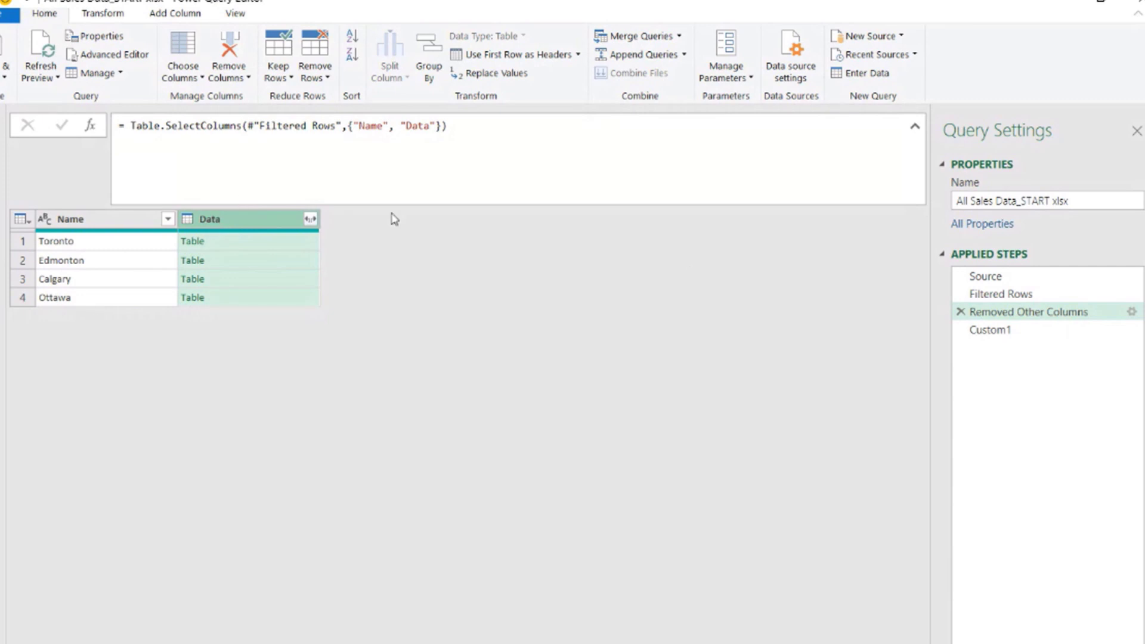
- In the Custom1 step, wrap the reference as Table.Combine(#"Removed Other Columns"[Data]) and highlight its argument
click(1003, 331)
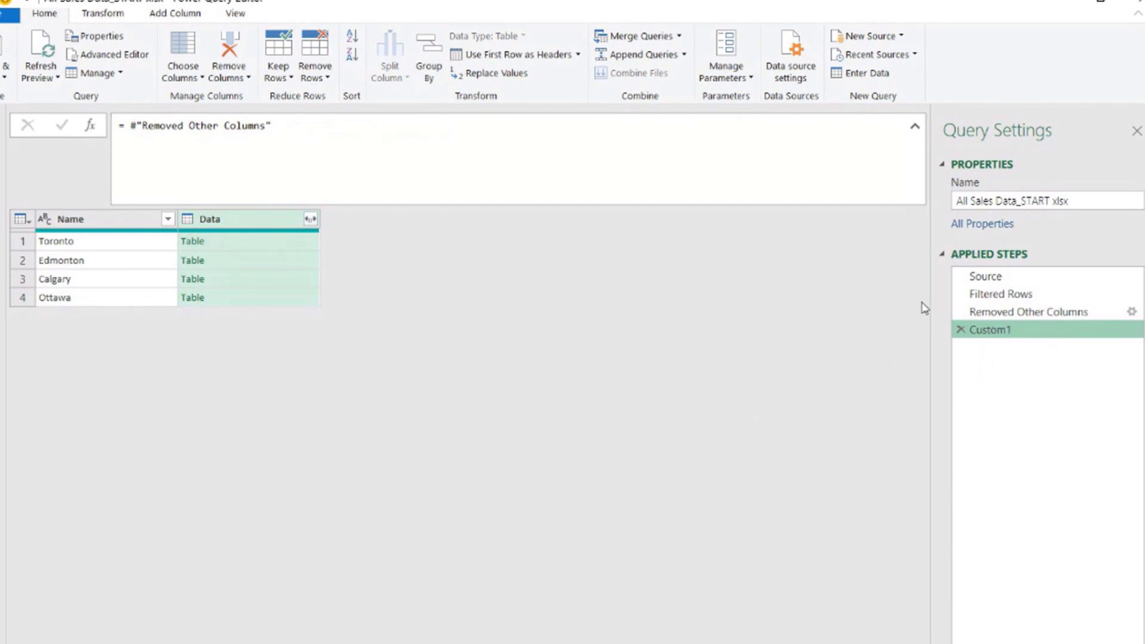
click(130, 126)
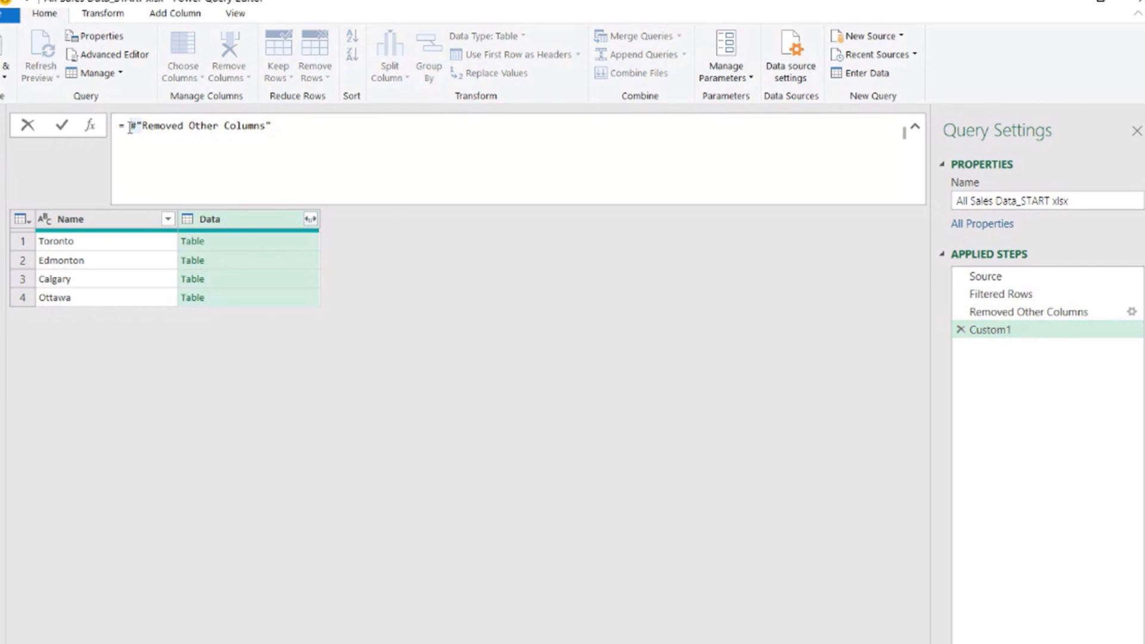
text(Table.C)
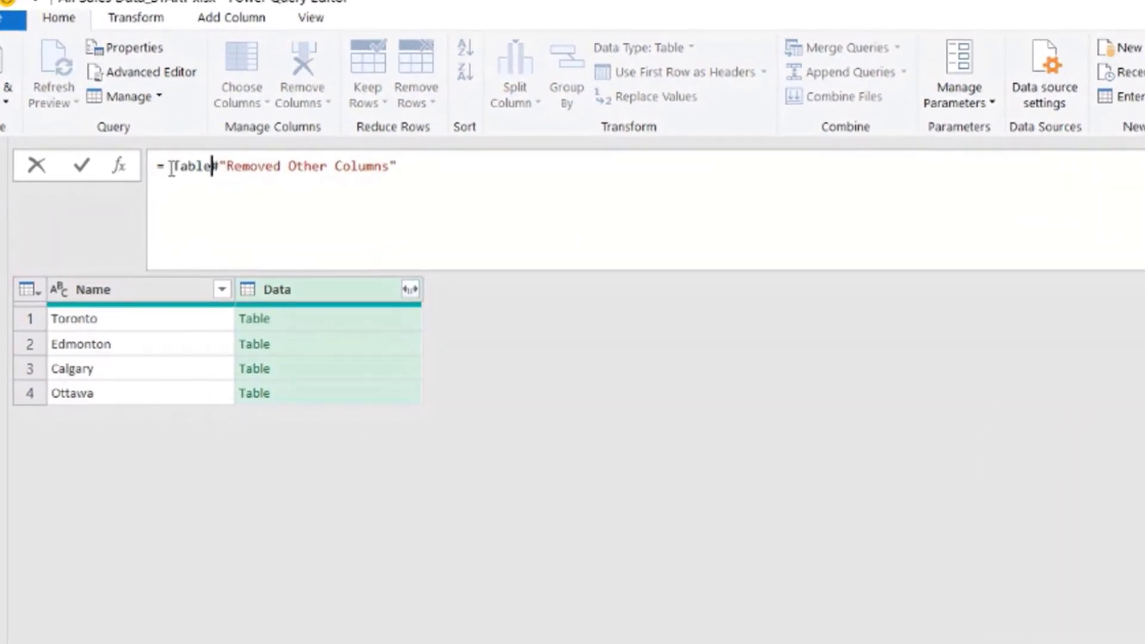
text(ombine)
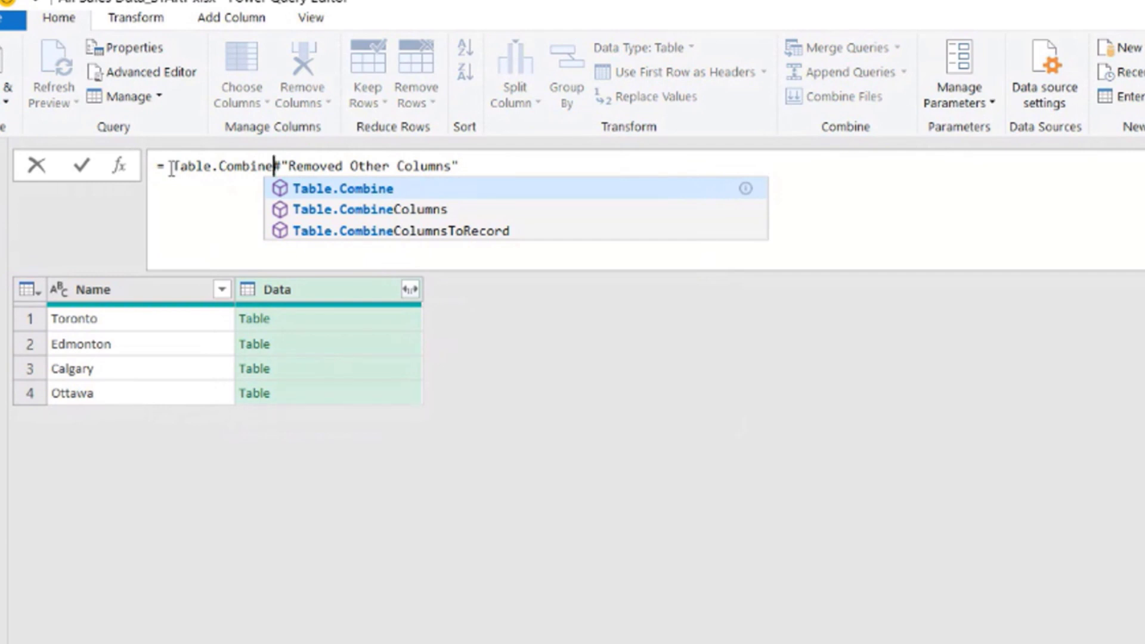
text(()
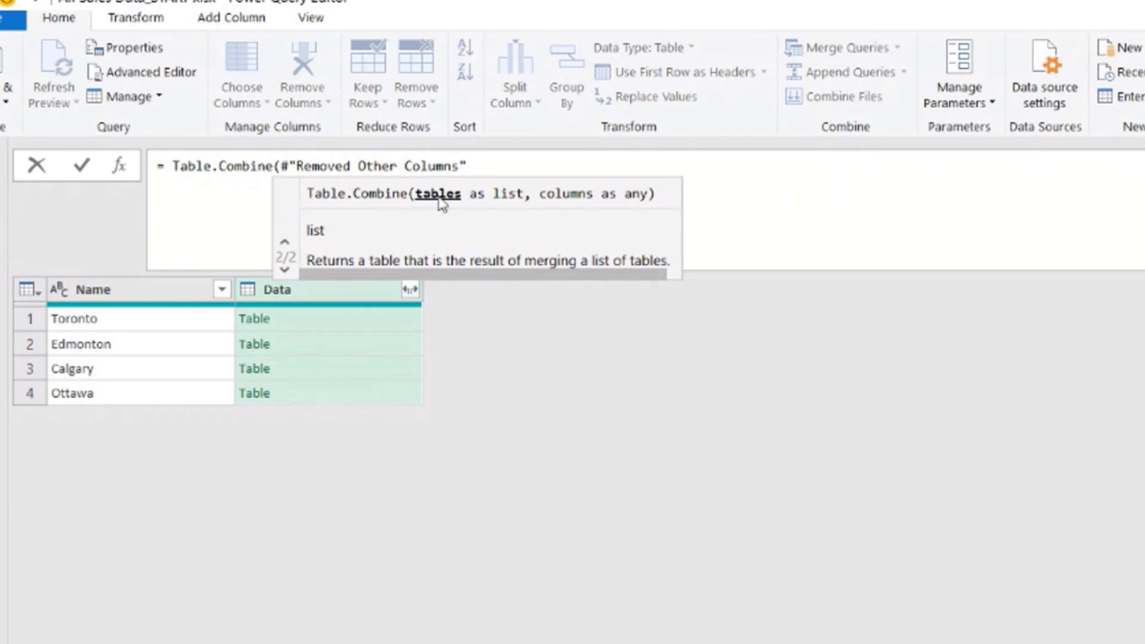
click(606, 207)
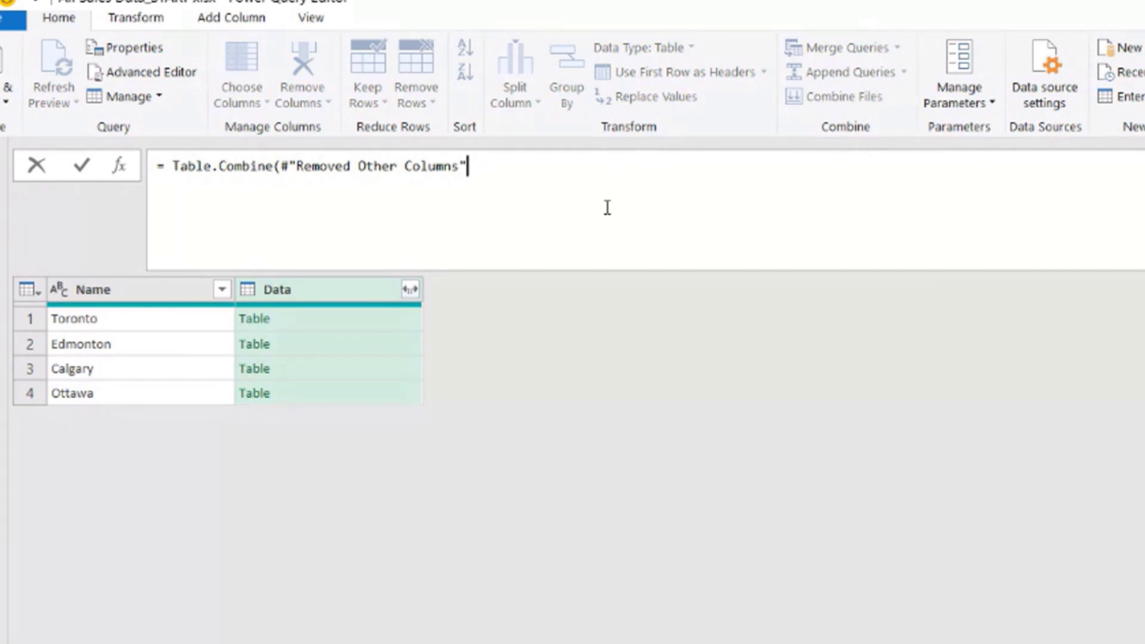
text([)
text(Data])
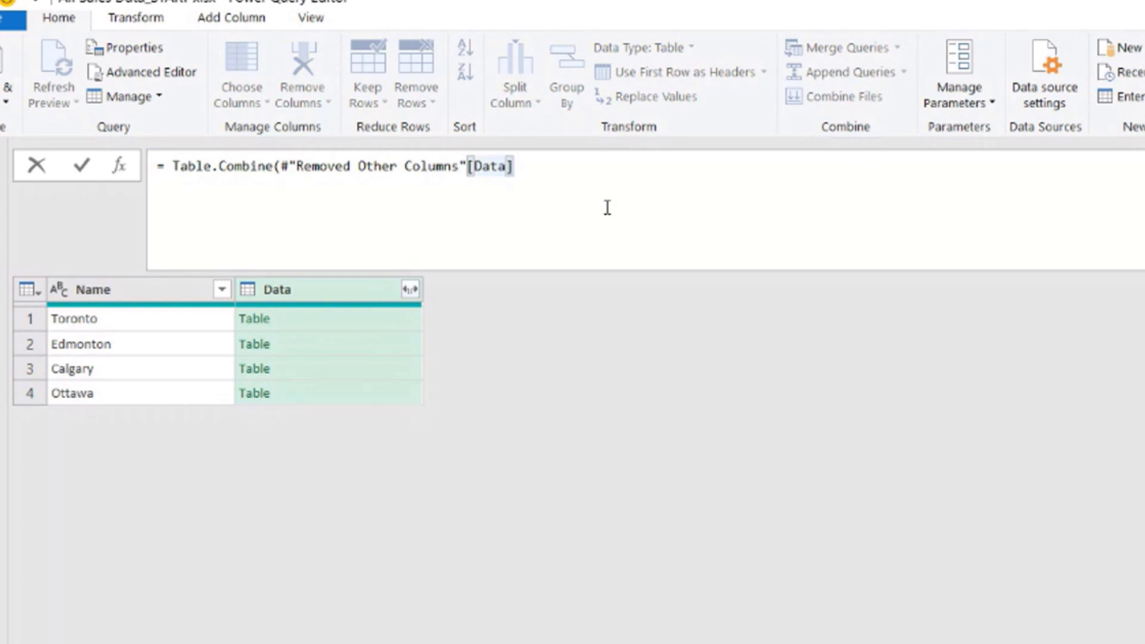
text())
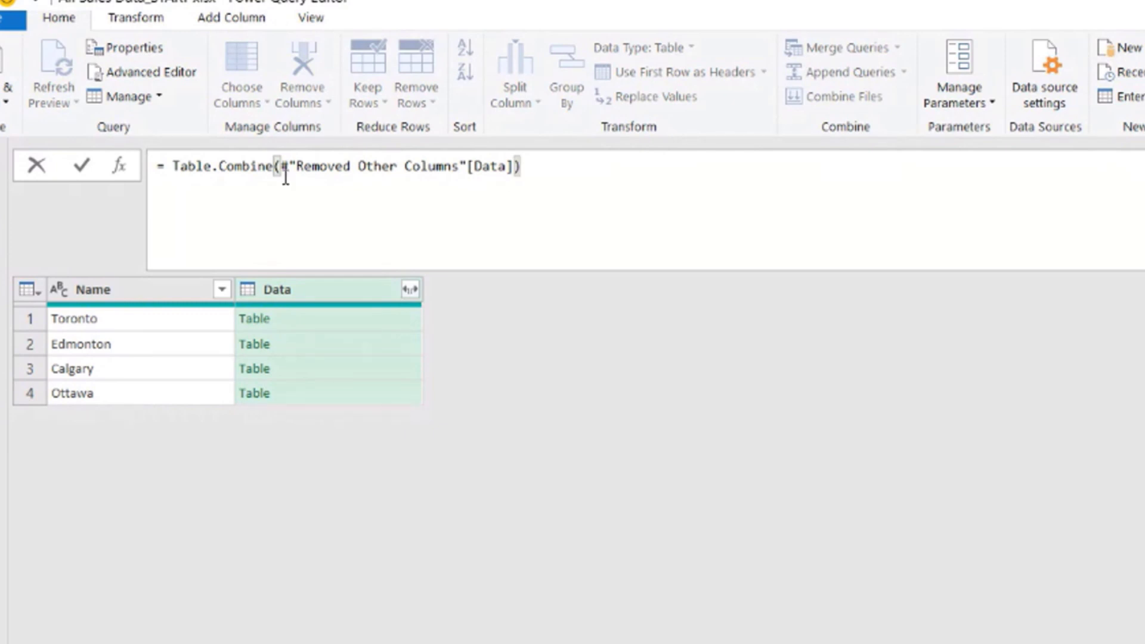
mouse_move(240, 170)
drag(279, 167, 517, 161)
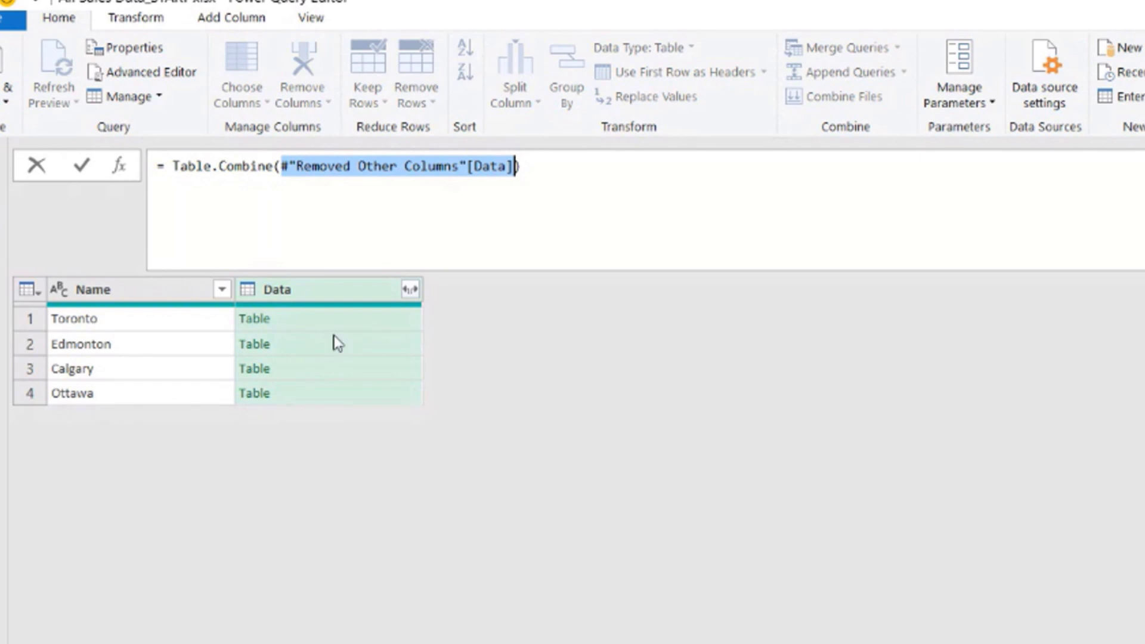
- Commit the Table.Combine formula for a 16-row product table and rename Custom1 to CombinedTables
click(540, 168)
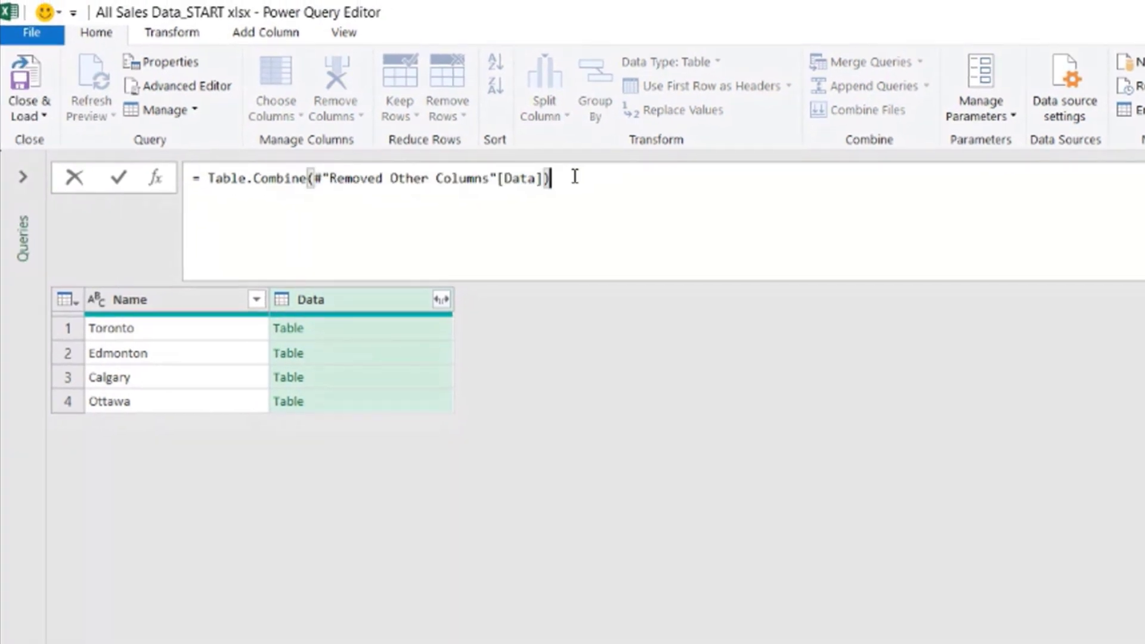
key(Return)
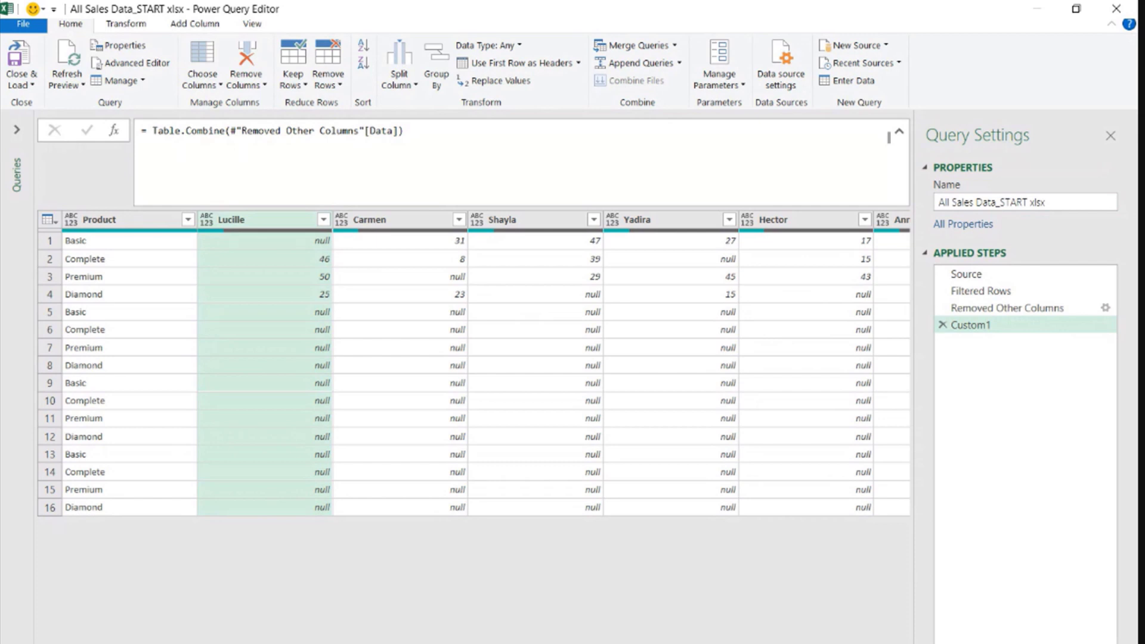
double_click(982, 327)
text(Combin)
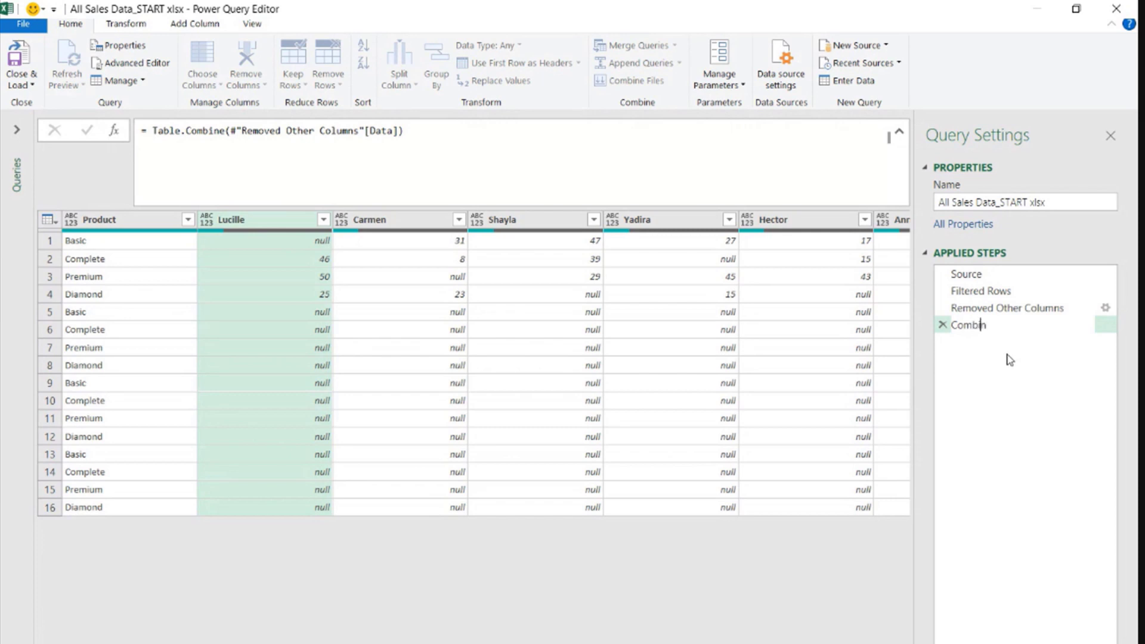
text(edTables)
drag(998, 304, 991, 333)
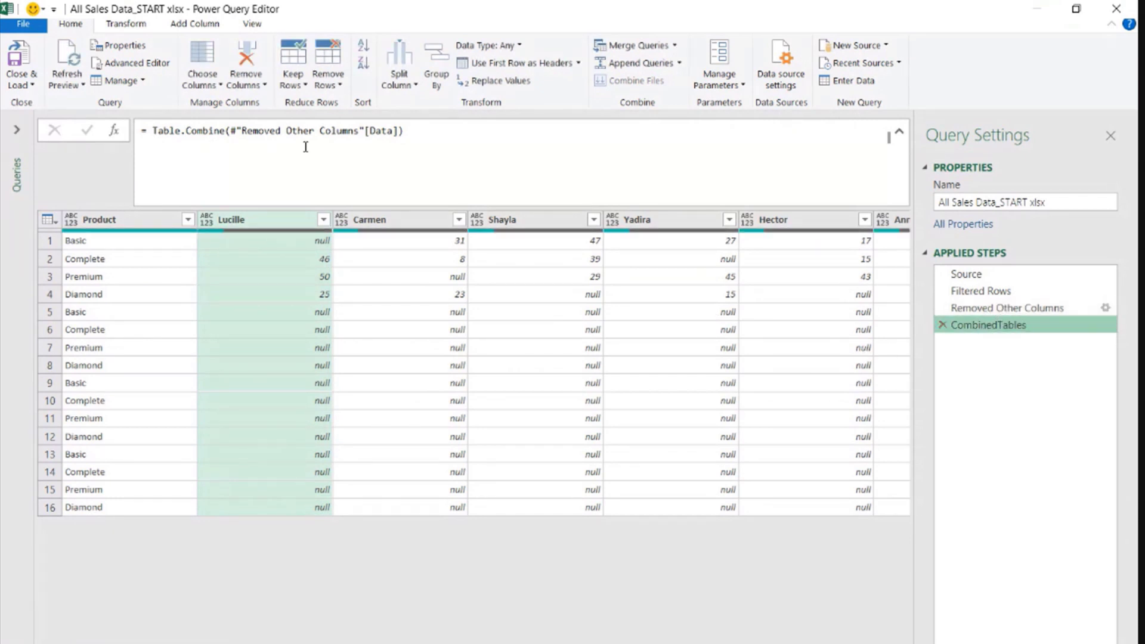
drag(233, 133, 240, 130)
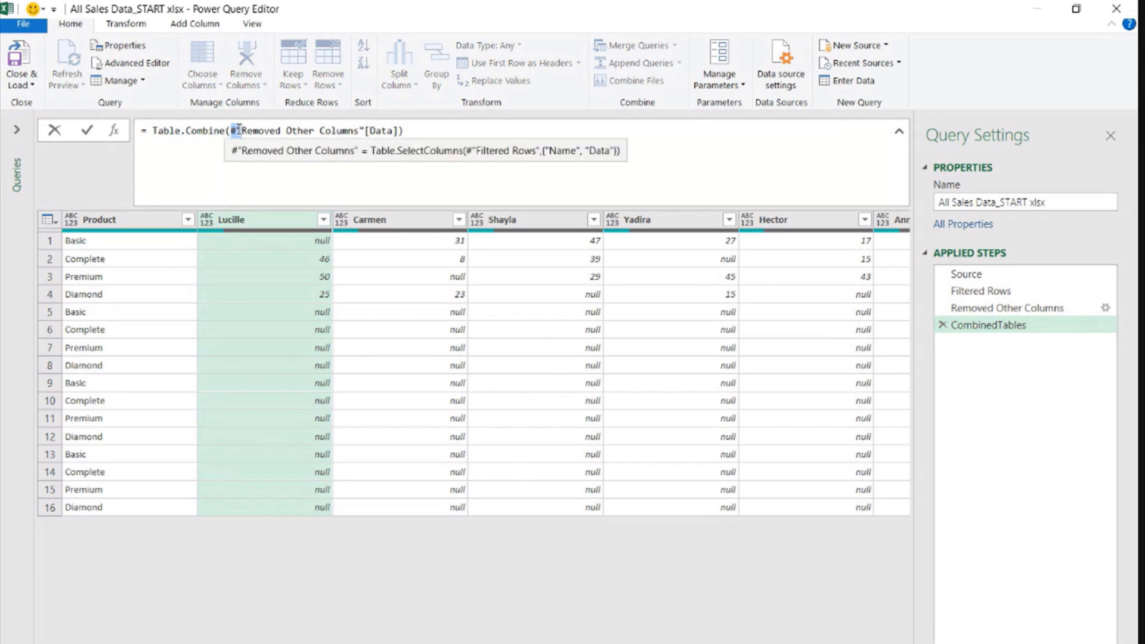
- Leave the formula unchanged and select the Removed Other Columns step
click(488, 135)
click(1032, 324)
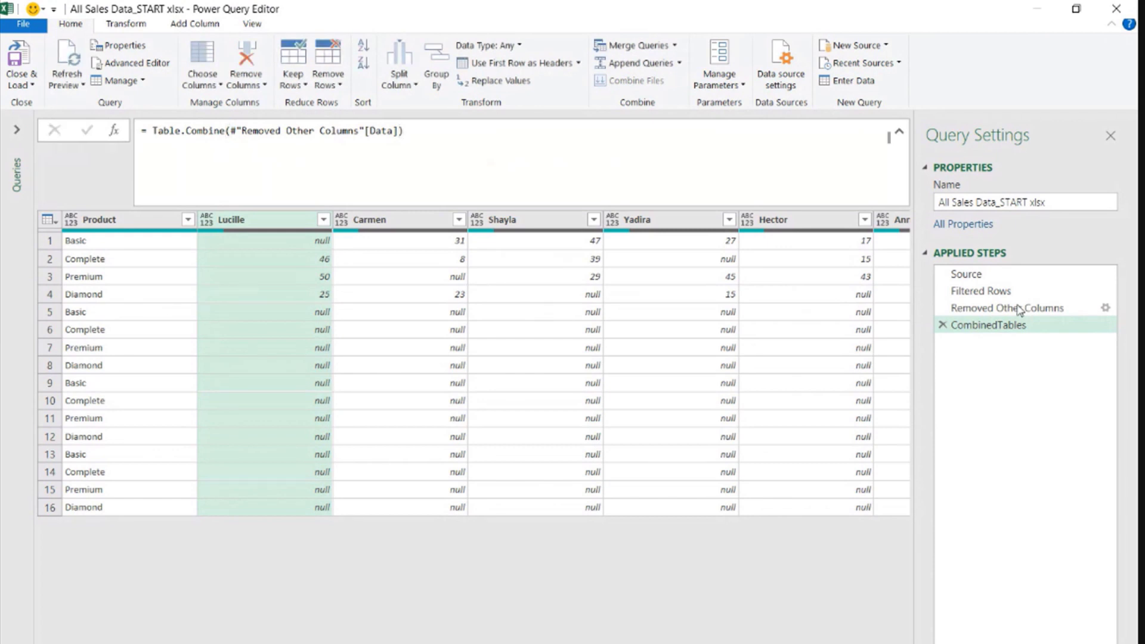
click(1002, 313)
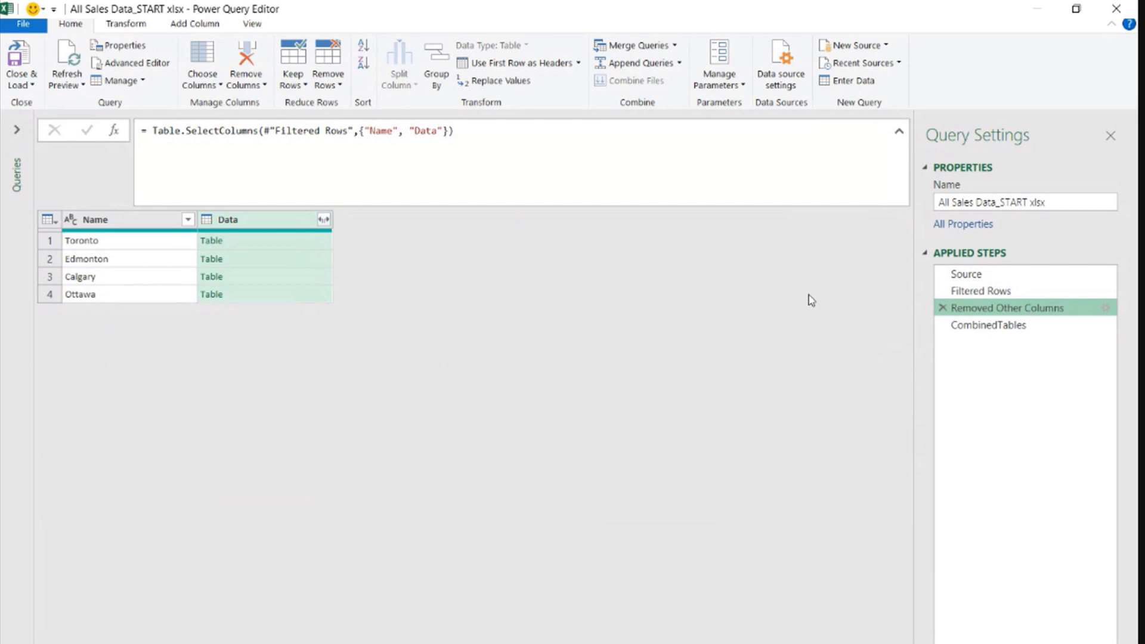
- Rename Removed Other Columns to RemovedOtherColumns by deleting both spaces, then reselect CombinedTables
right_click(971, 308)
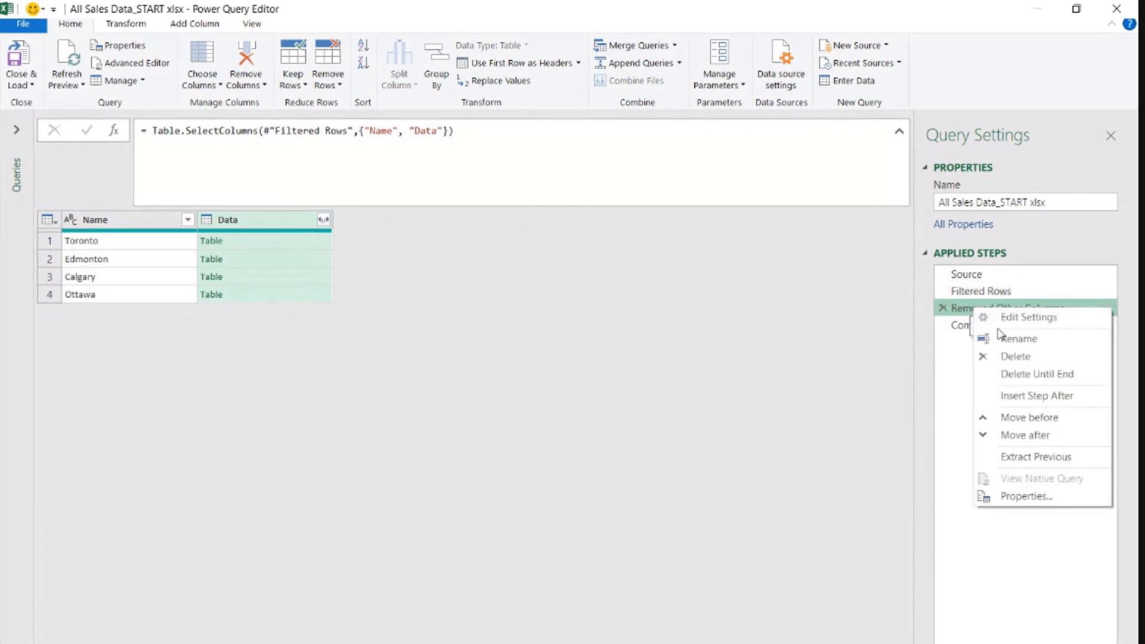
click(1017, 352)
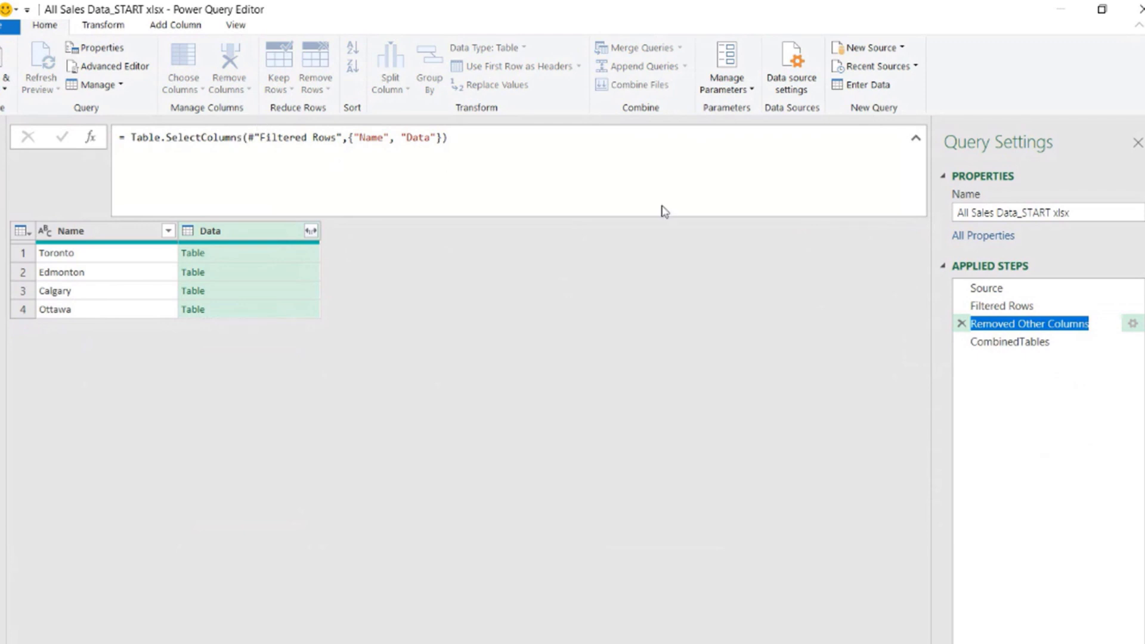
click(1020, 325)
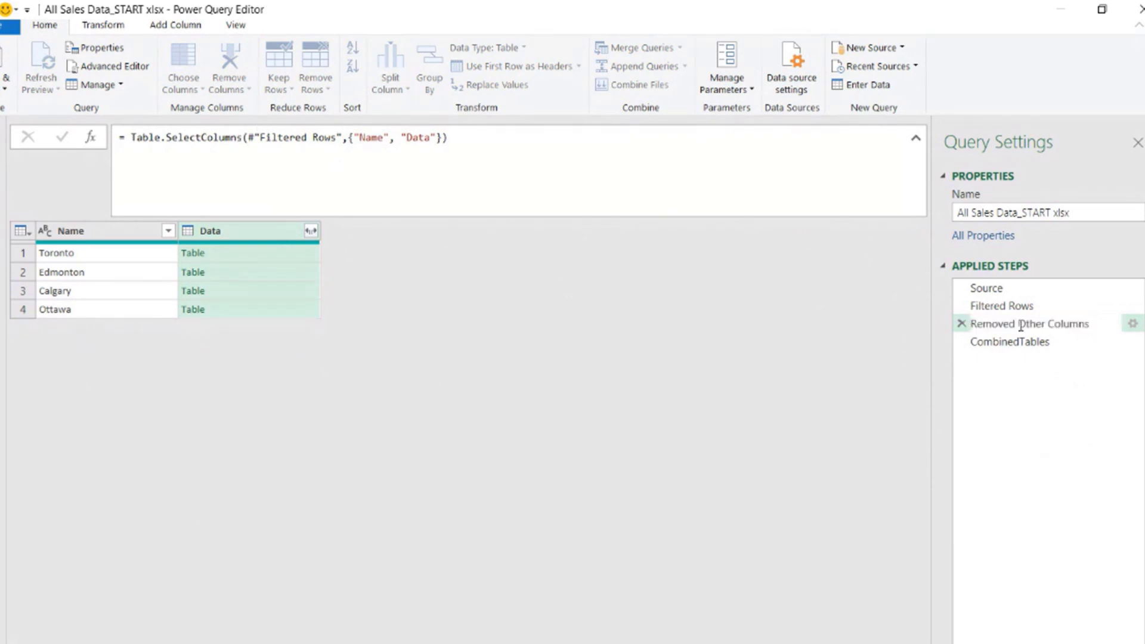
key(BackSpace)
click(1049, 324)
key(BackSpace)
click(1096, 327)
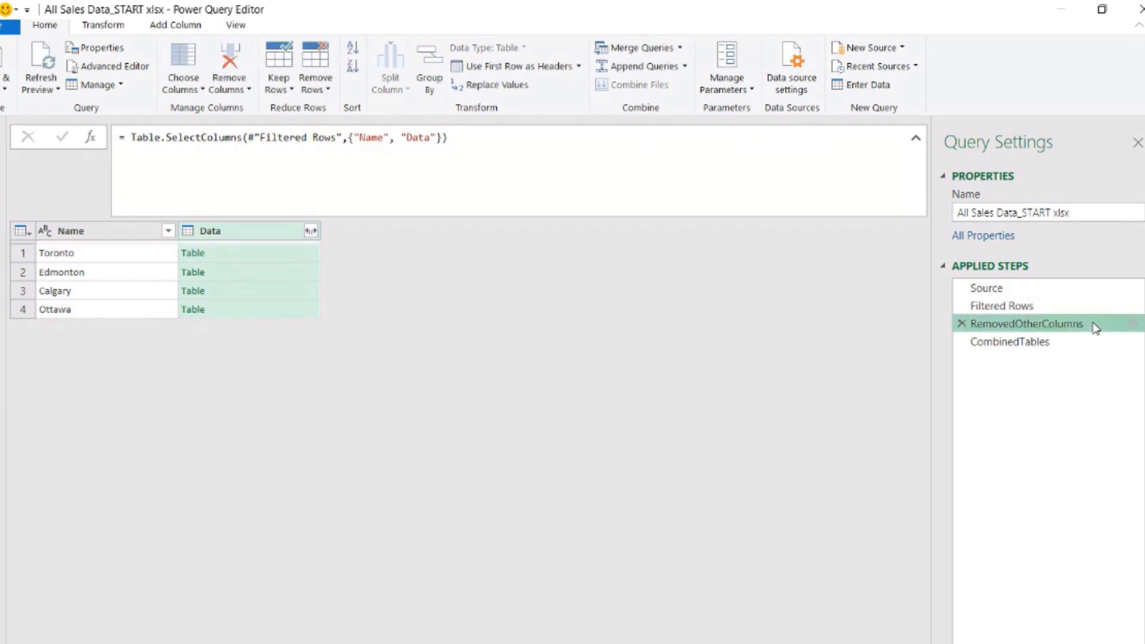
click(1051, 341)
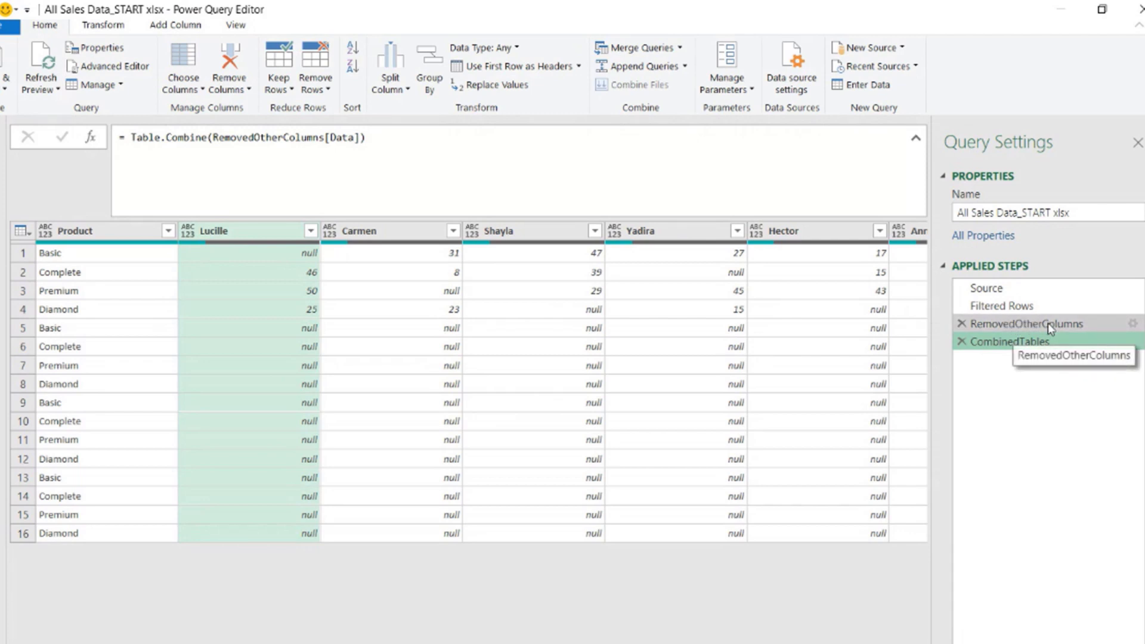
click(399, 136)
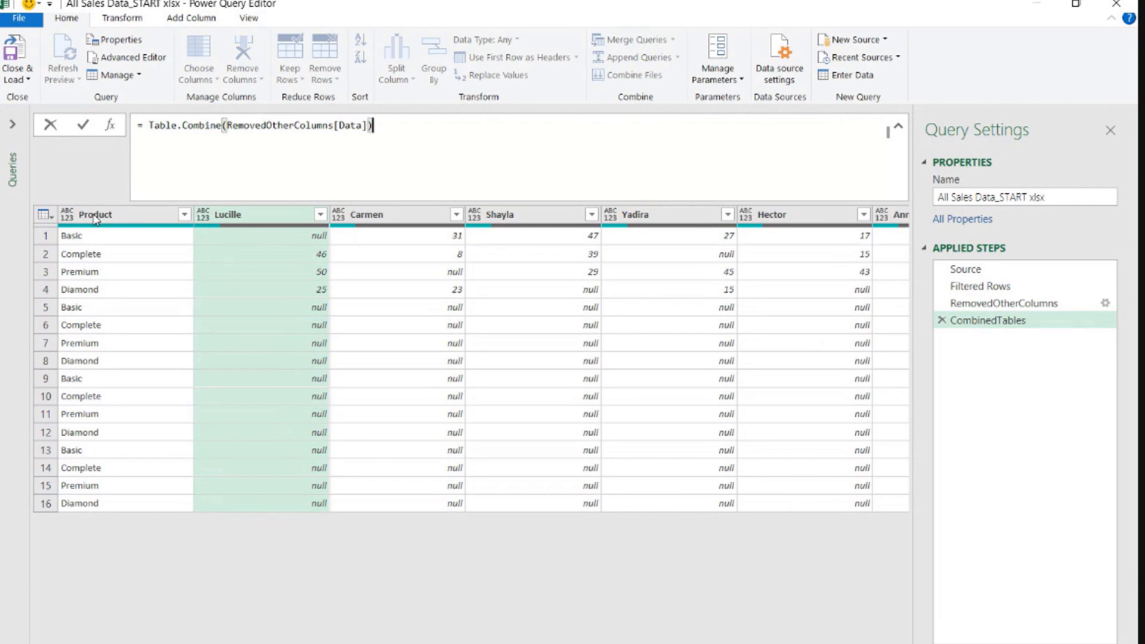
click(992, 308)
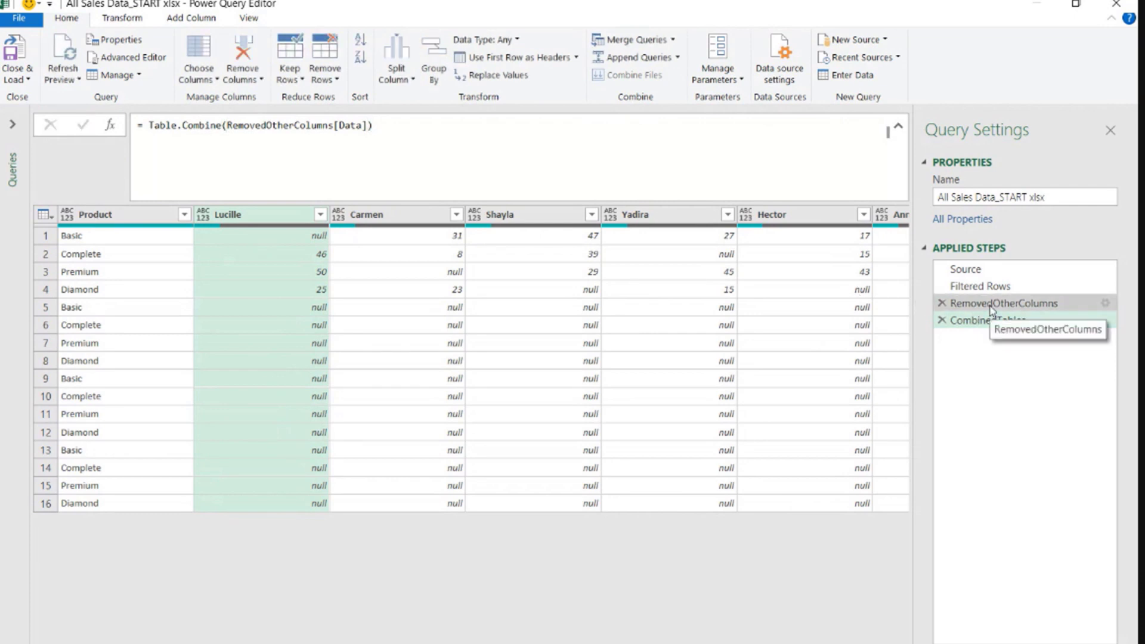
click(991, 307)
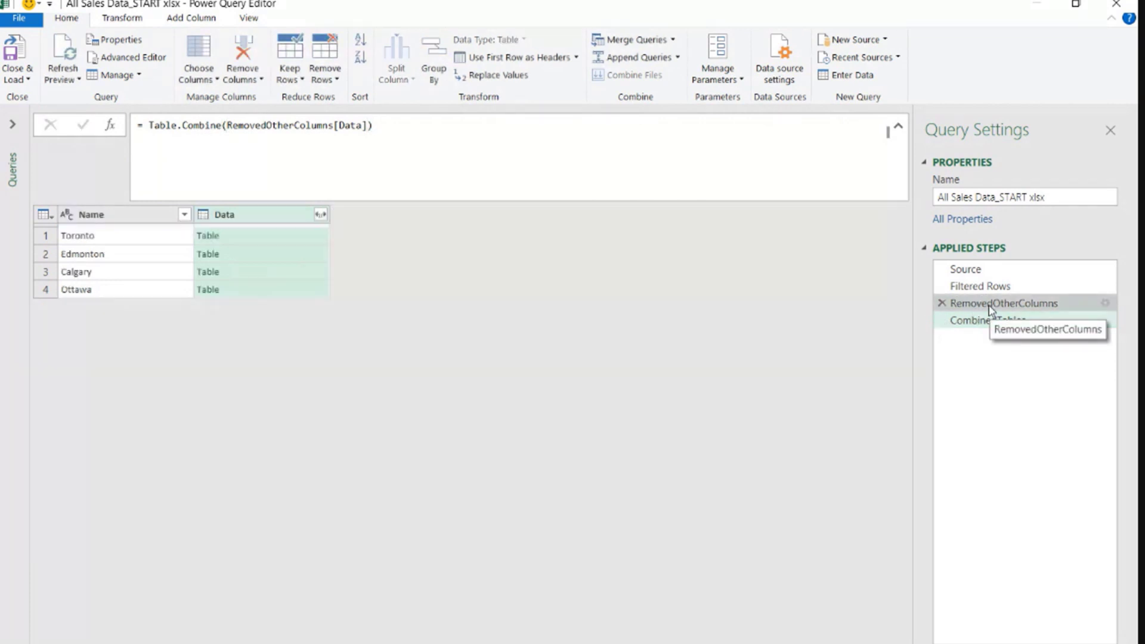
click(233, 238)
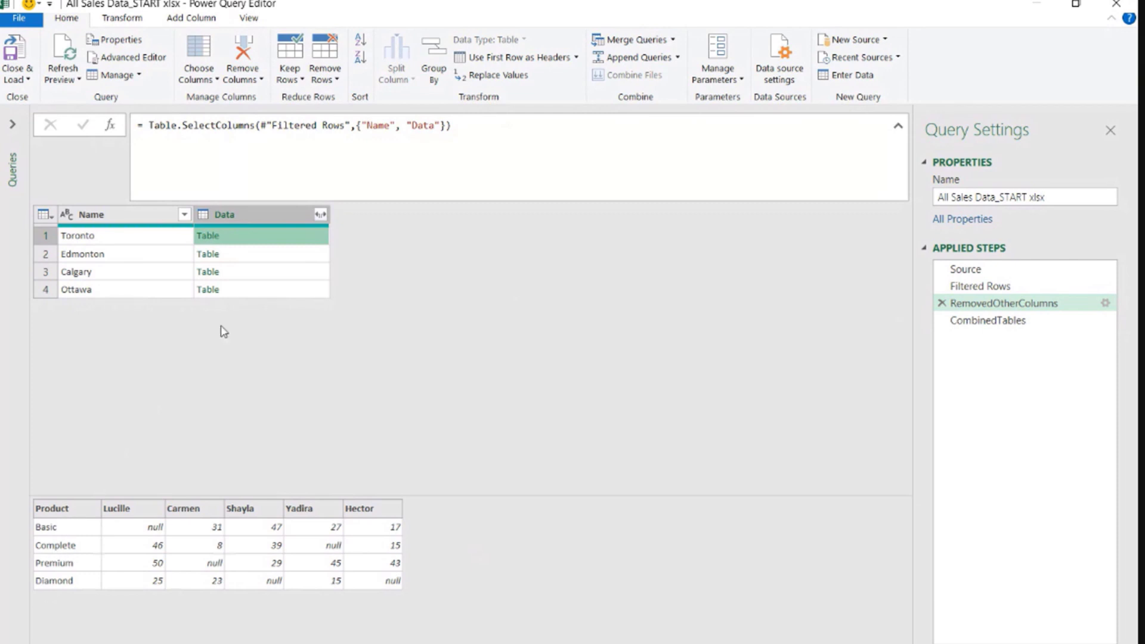
click(259, 257)
click(244, 272)
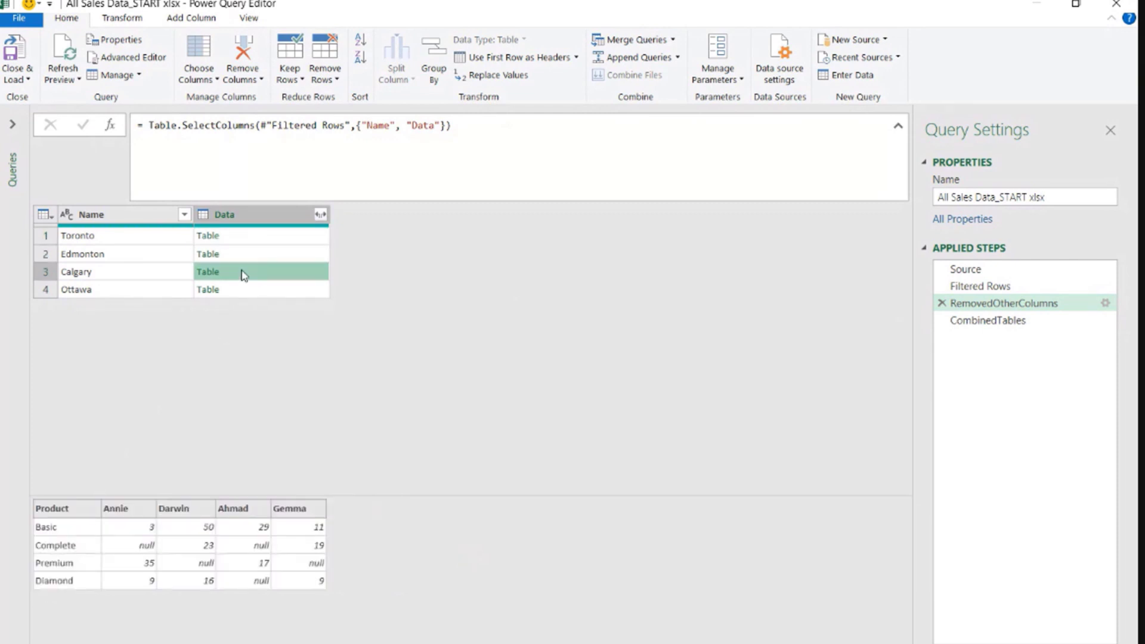
click(245, 291)
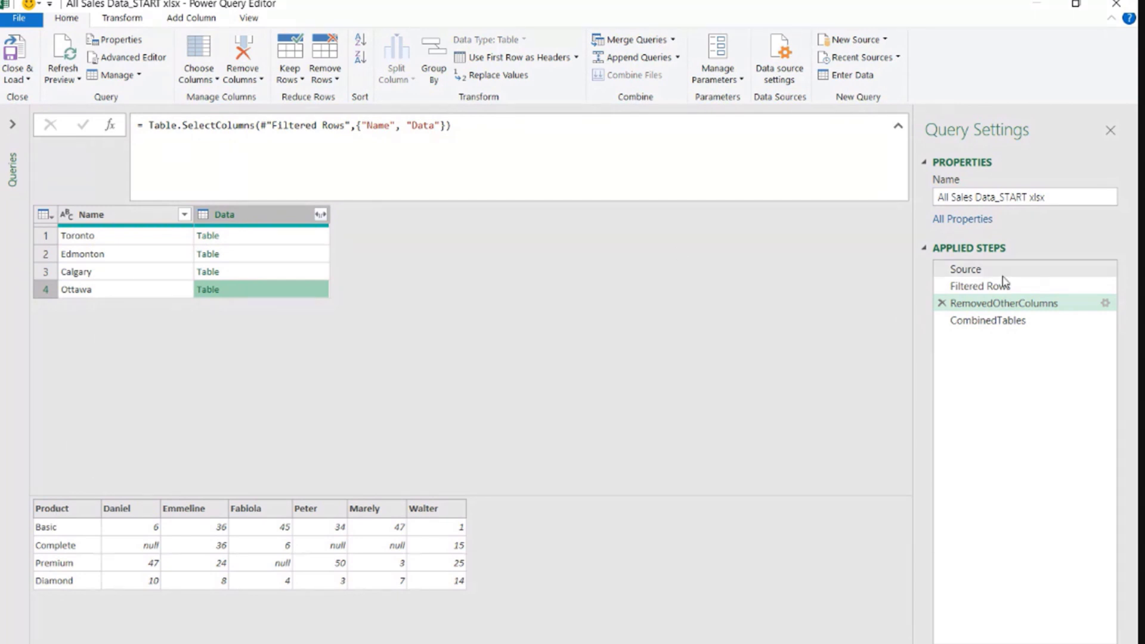
click(987, 322)
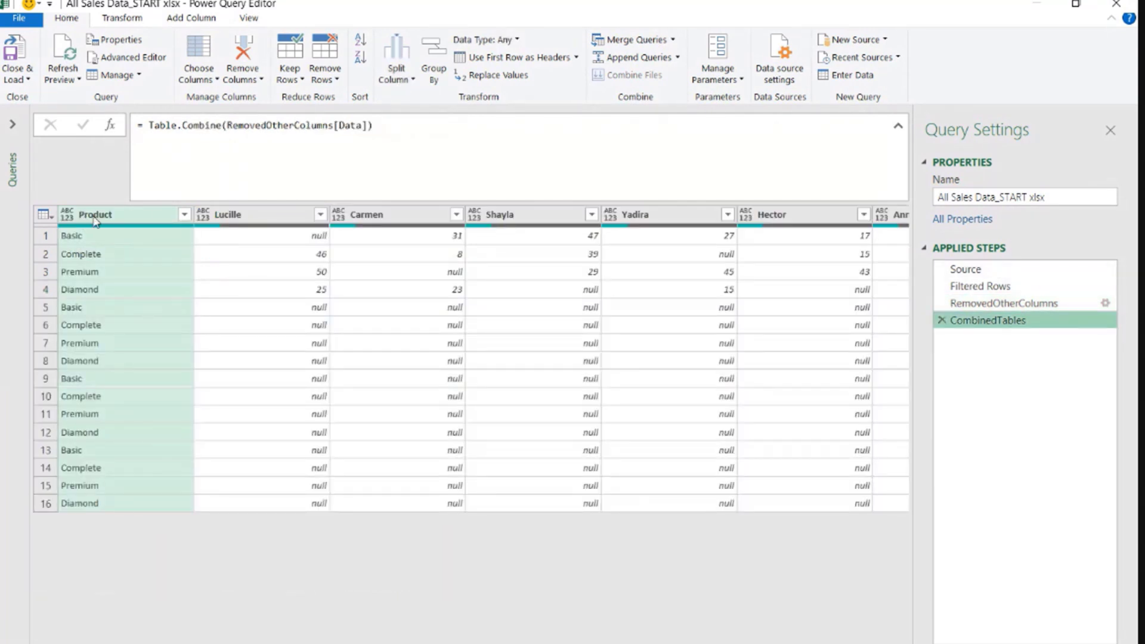